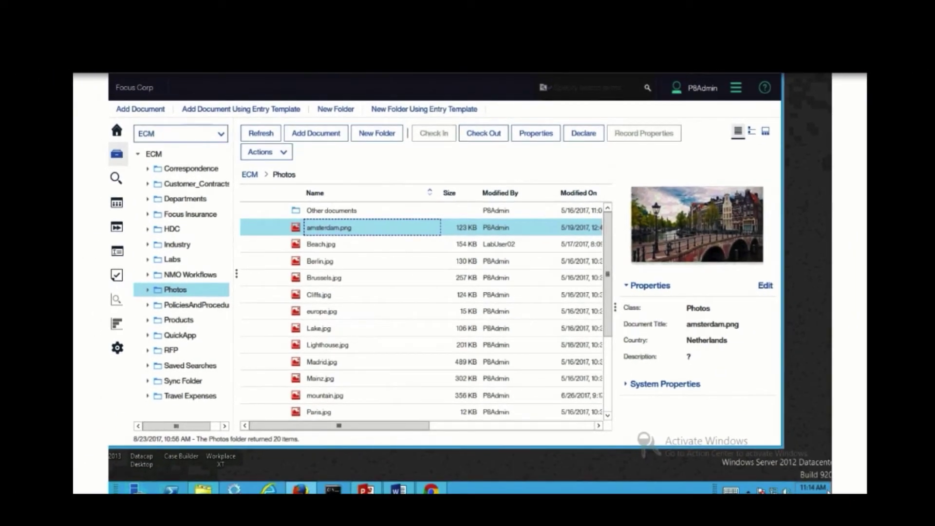
Step: Switch the Photos folder to magazine view, showing thumbnails with comment, tag and download counts
left_click(751, 131)
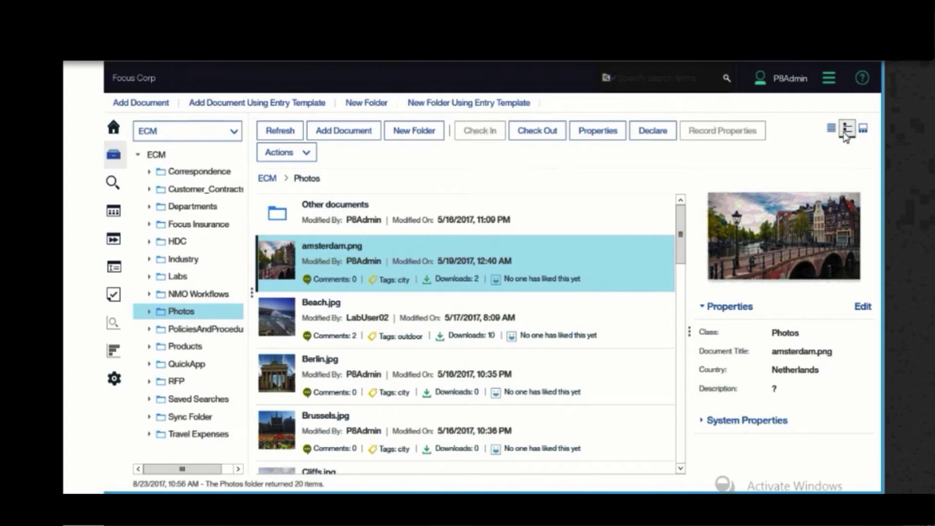
Step: Post the comment 'hey let's have our next meeting here.' on amsterdam.png
left_click(335, 282)
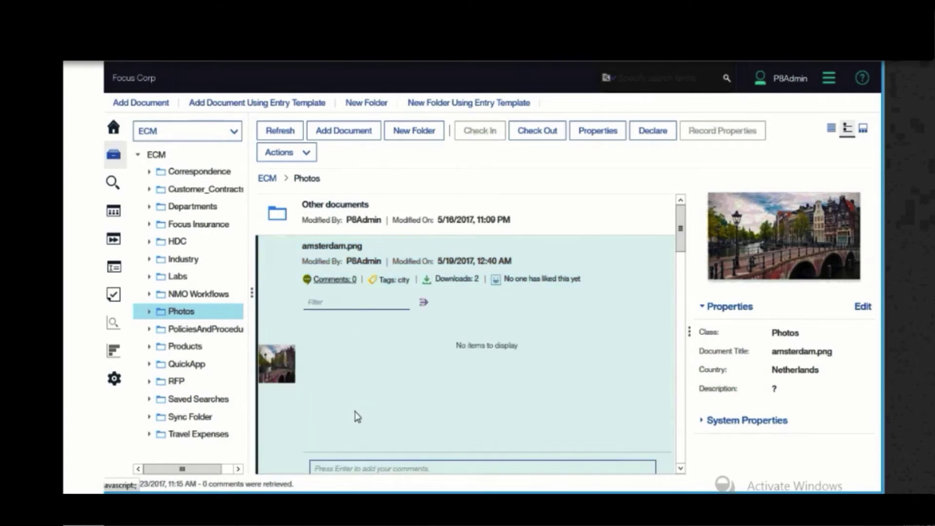
left_click(356, 470)
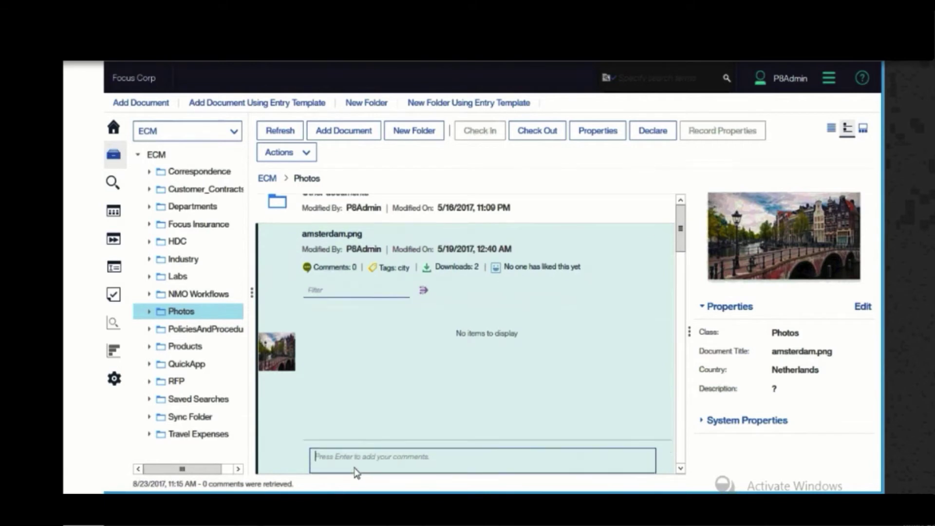
type("hey let")
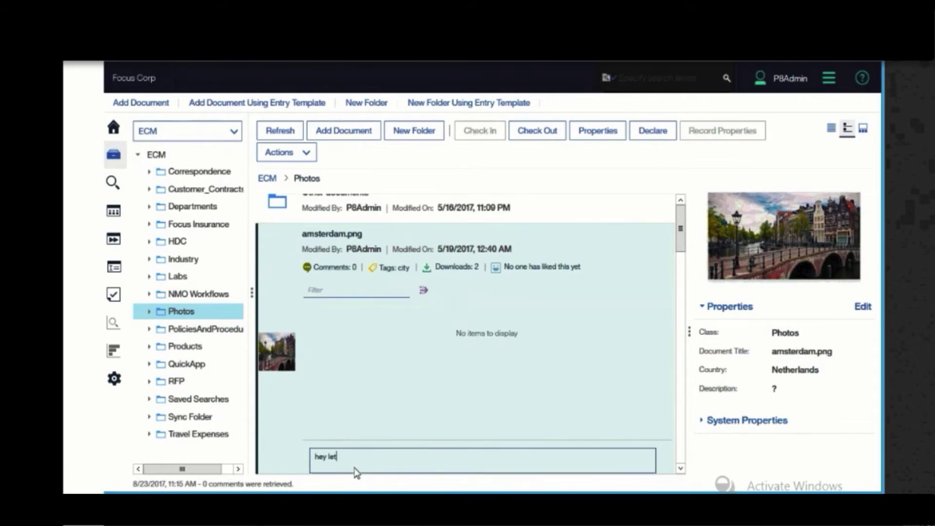
type("'s have our next meeting here.")
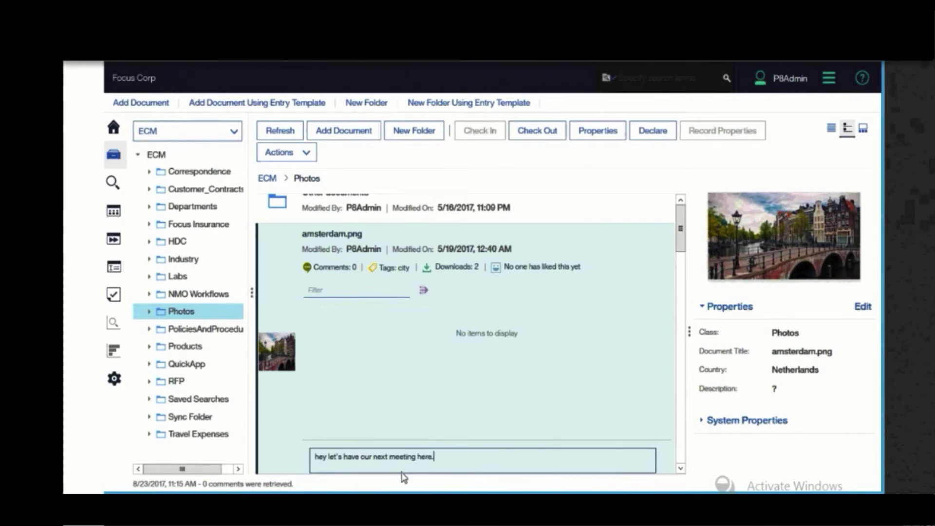
key("Return")
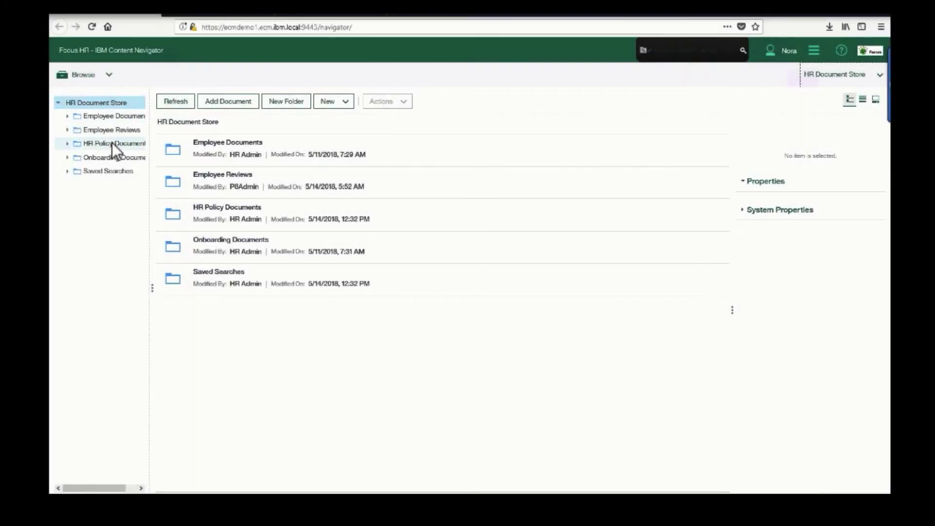
Step: Run the saved search 'Find all current Policy Docs' from the HR Policy Documents folder
left_click(112, 143)
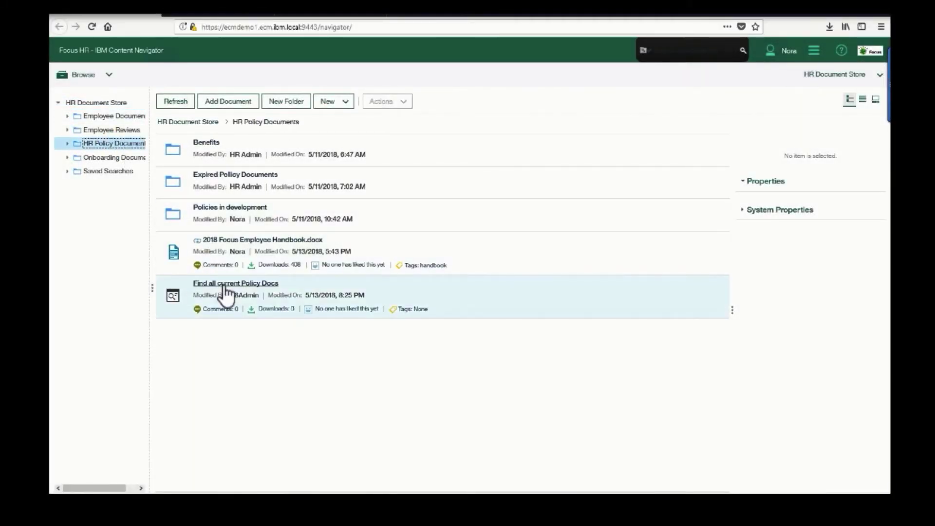
left_click(225, 287)
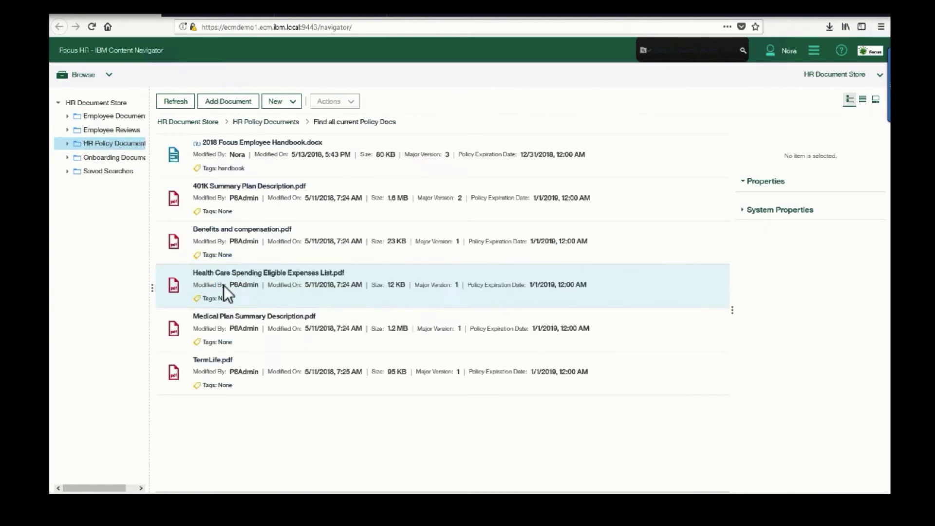
Step: Start a new search with the class set to Employee Documents
left_click(109, 75)
left_click(97, 126)
left_click(100, 102)
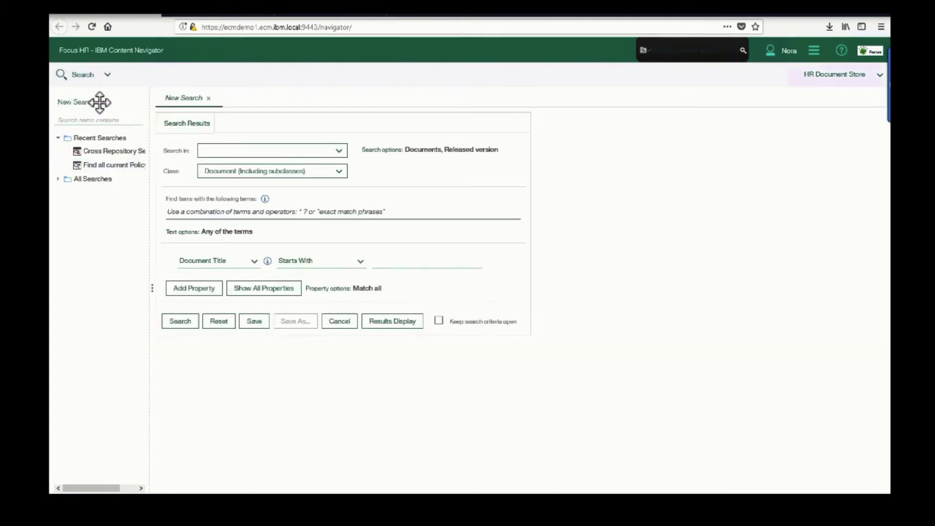
left_click(287, 171)
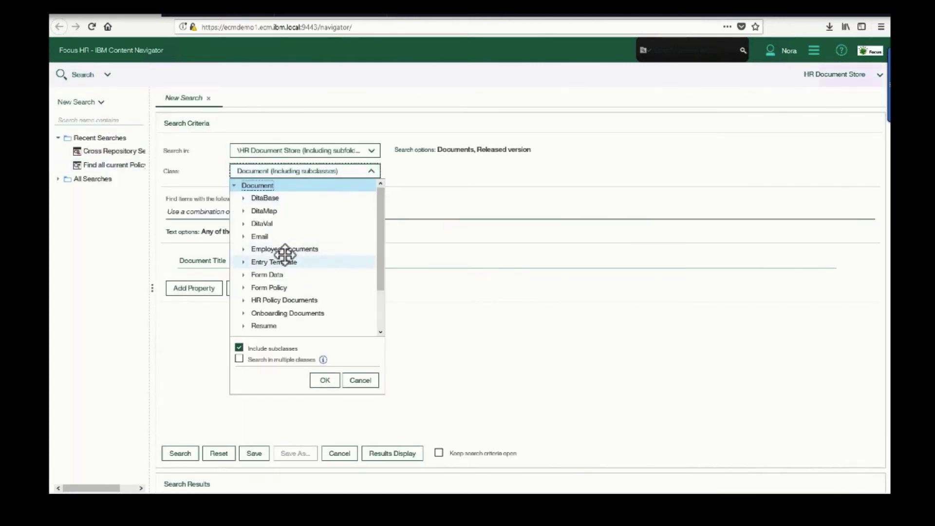
left_click(285, 249)
left_click(325, 381)
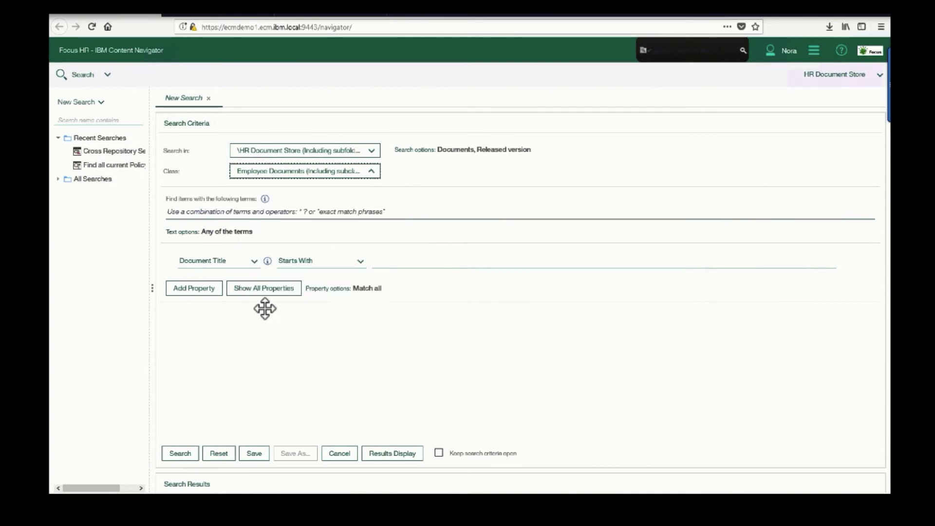
Step: Search by Employee Name instead of Document Title, entering the employee's first name
left_click(253, 263)
left_click(242, 432)
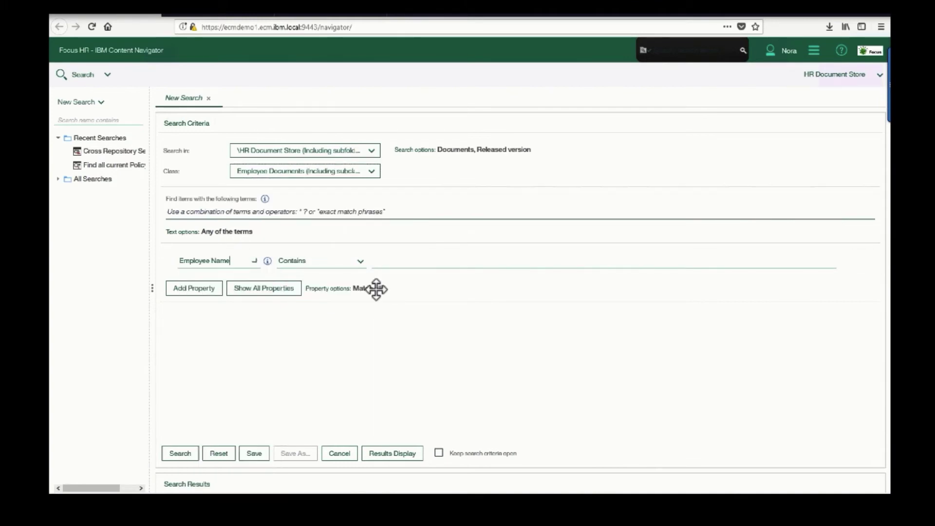
left_click(414, 263)
type("Alan")
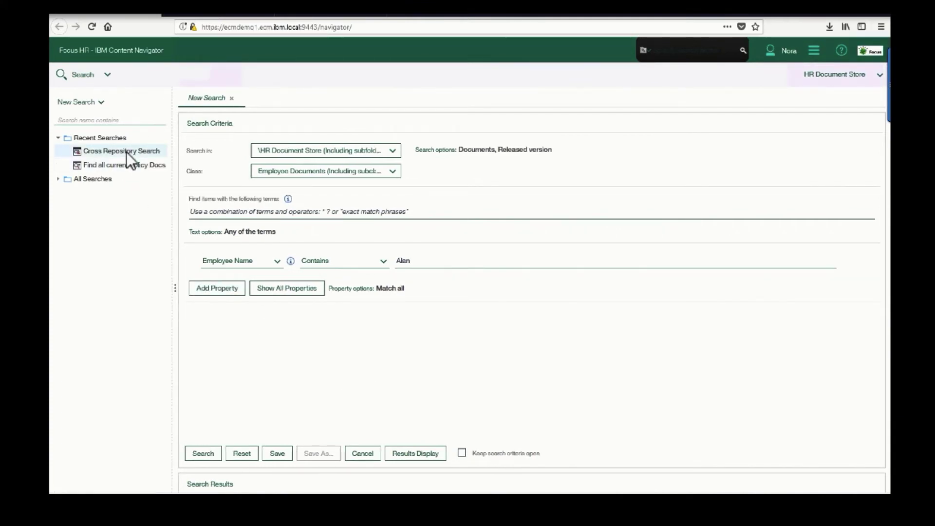
Step: Run the saved Cross Repository Search and view the properties of My Accomplishments for 2016.docx
left_click(127, 151)
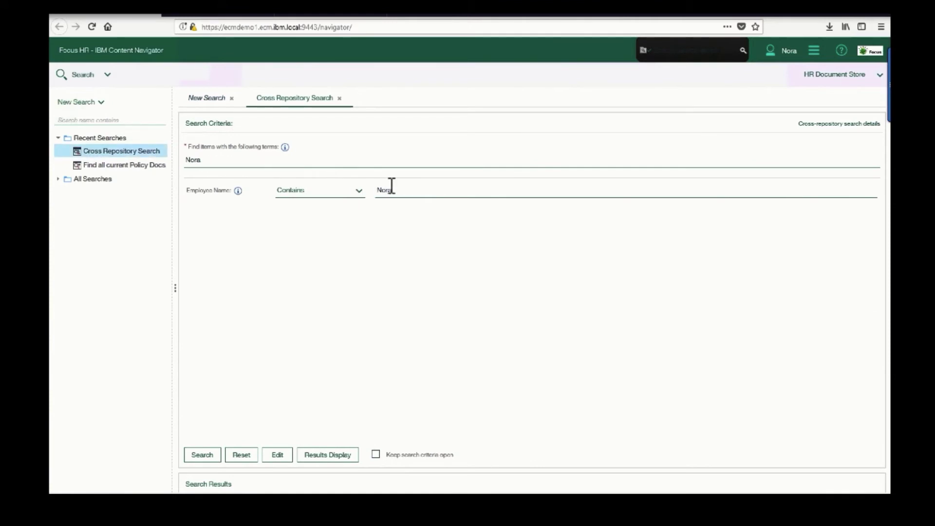
left_click(215, 456)
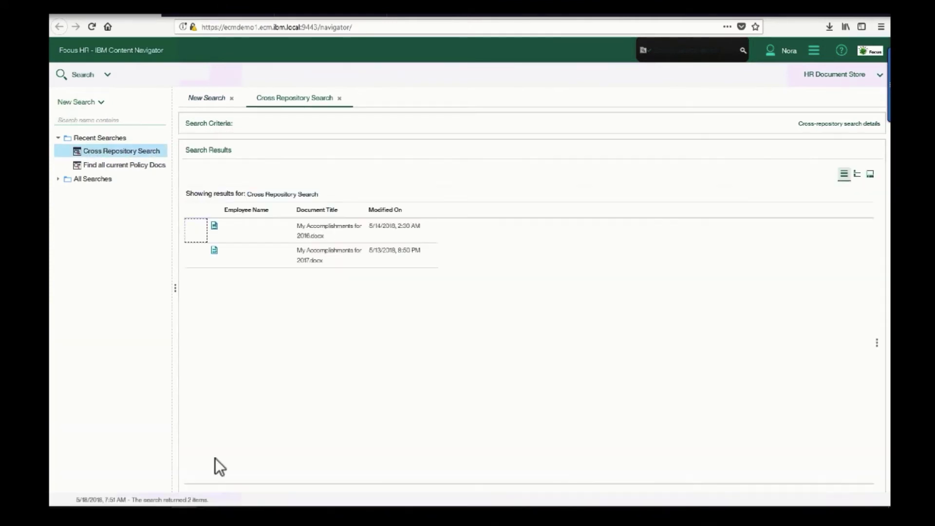
left_click(320, 232)
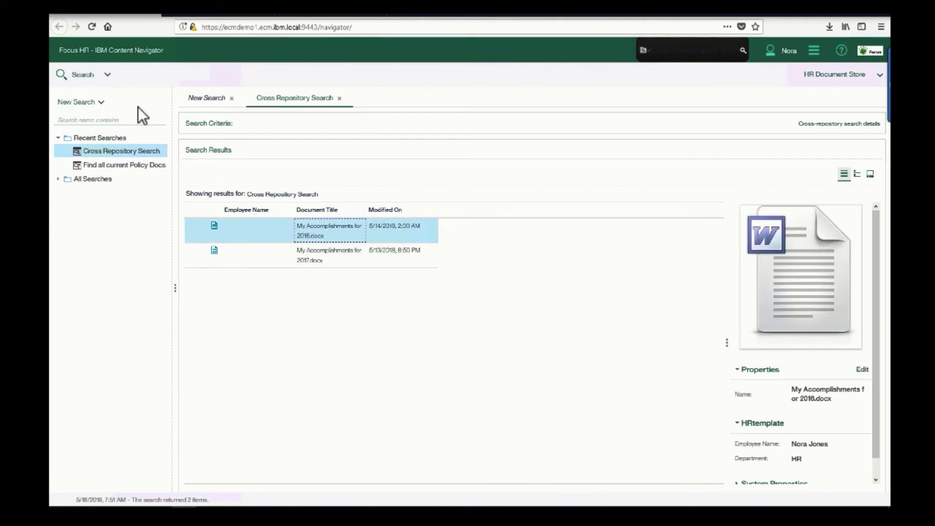
left_click(109, 76)
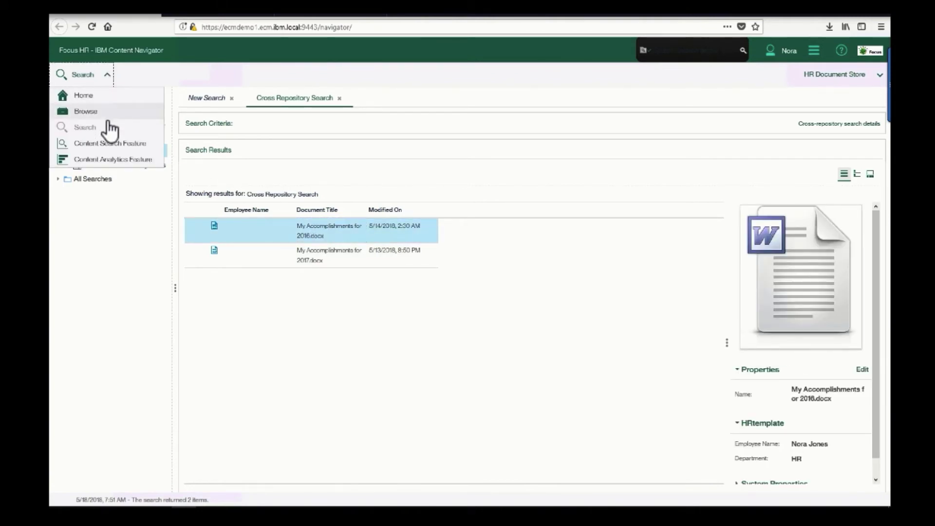
Step: In Content Analytics, filter resumes by the Job Skills facet values C++ and HTML
left_click(108, 161)
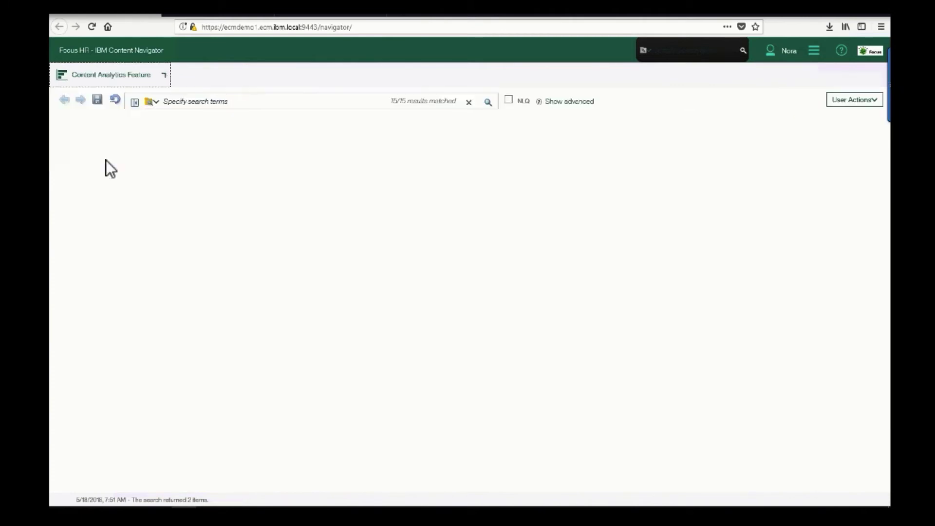
left_click(89, 208)
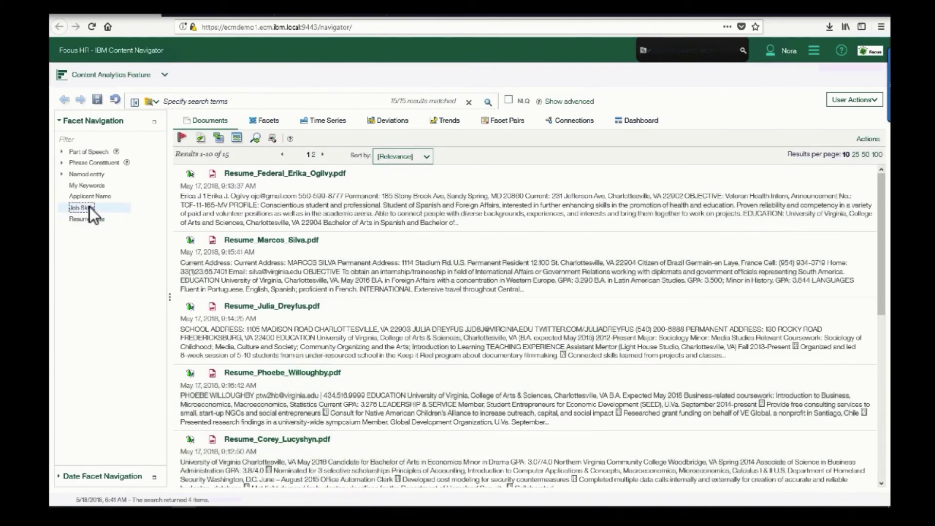
left_click(261, 118)
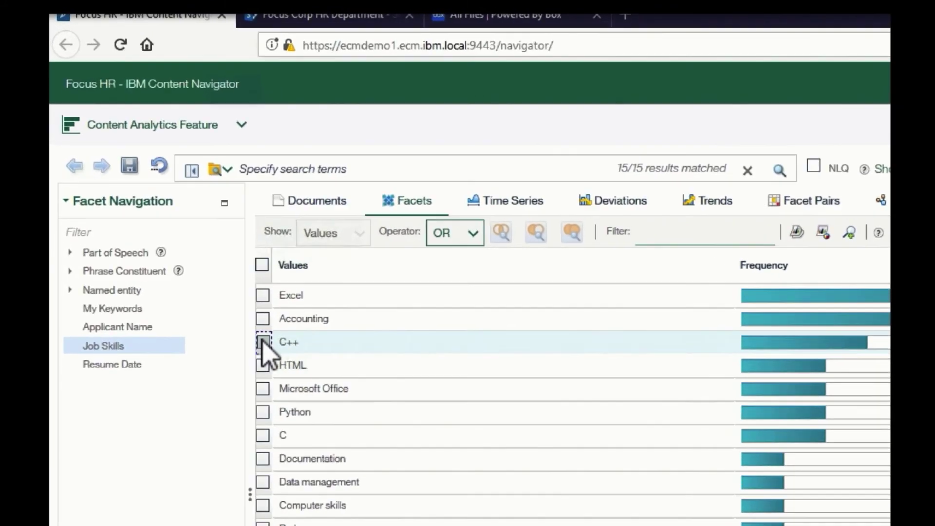
left_click(178, 205)
left_click(263, 365)
left_click(501, 232)
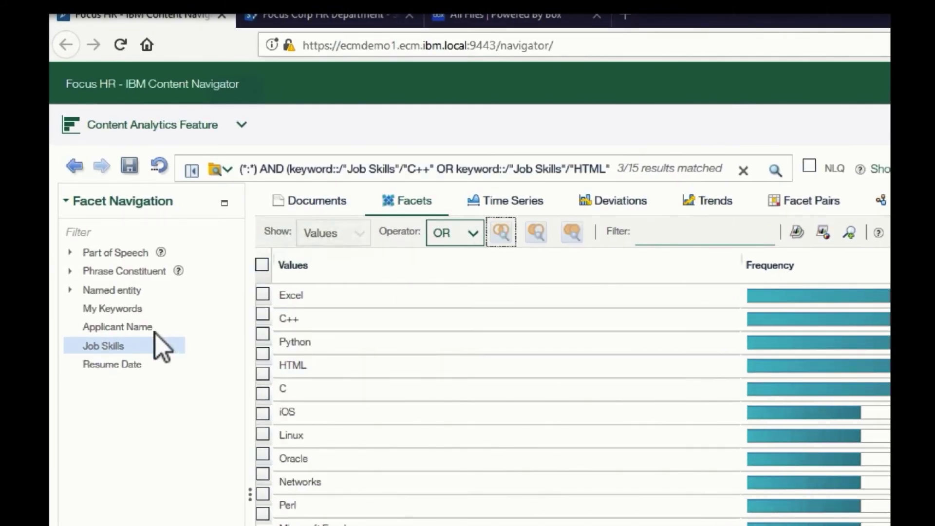
Step: Under Applicant Name, select both matching applicants
left_click(138, 326)
left_click(359, 291)
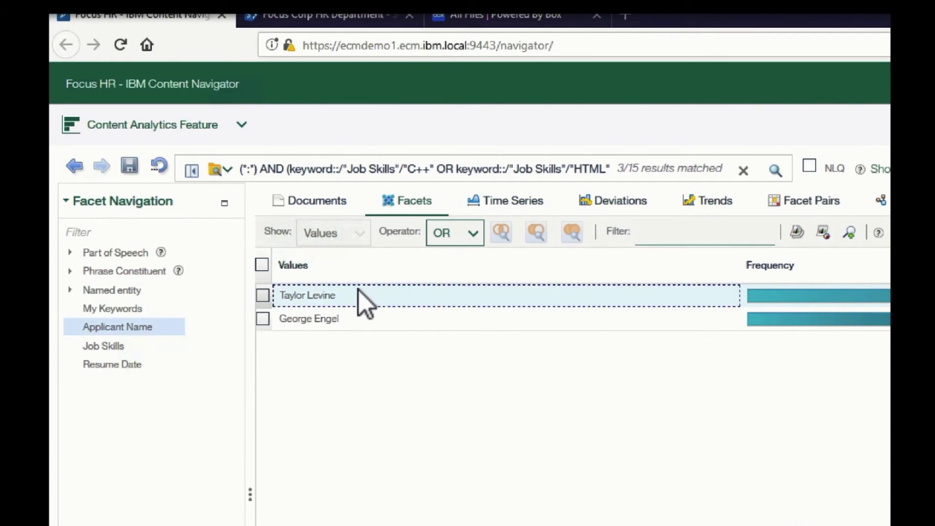
left_click(349, 315)
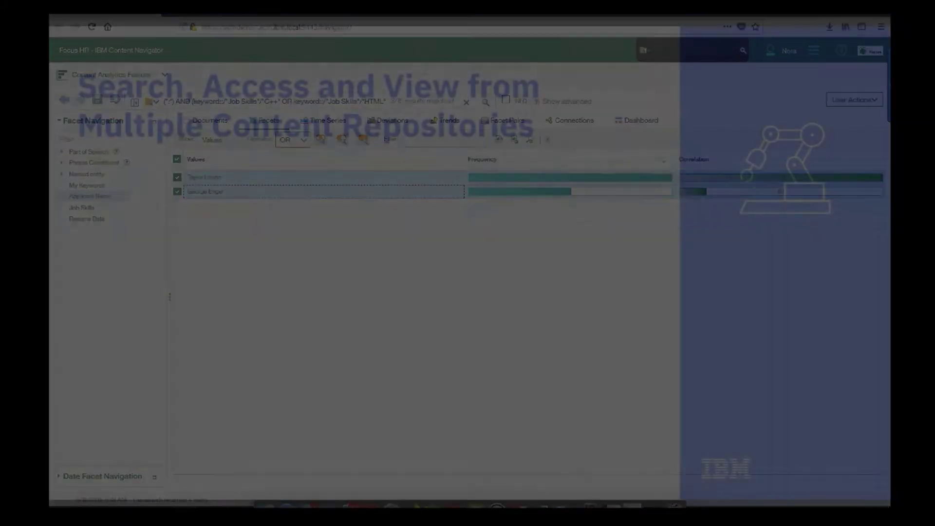